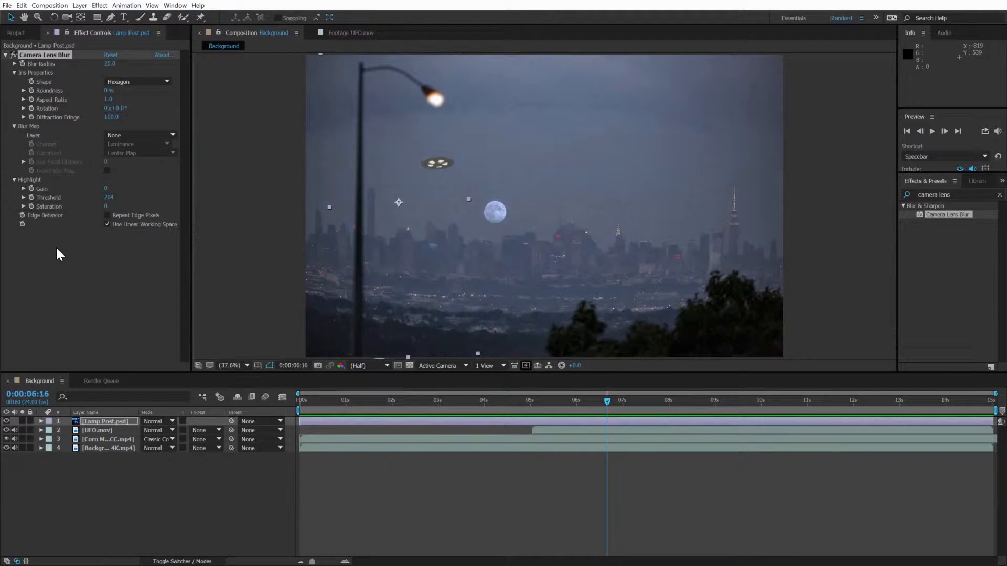
Step: Start a new composition named Camera Move with a frame size of 1280 by 720 pixels
click(12, 34)
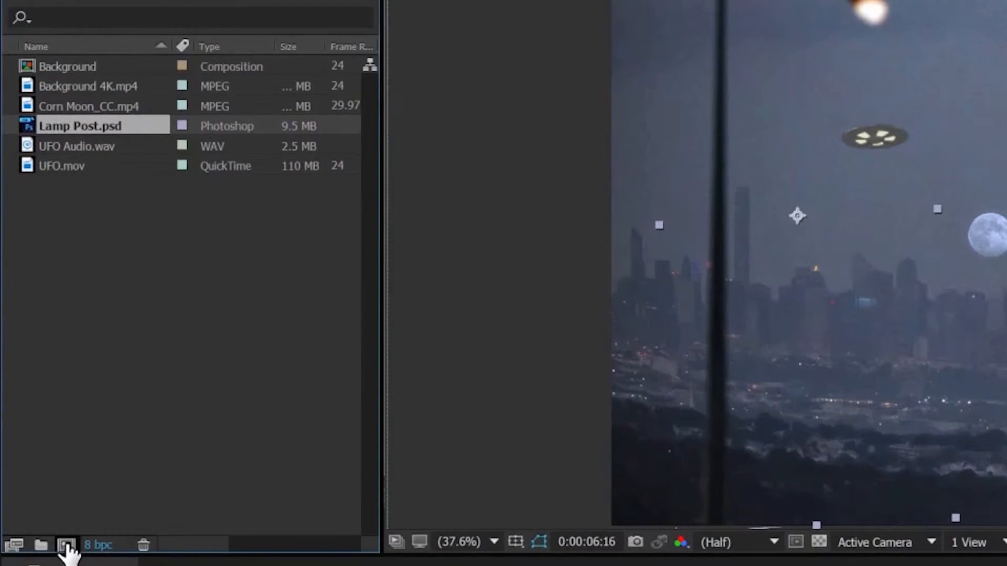
click(65, 545)
text(Cam)
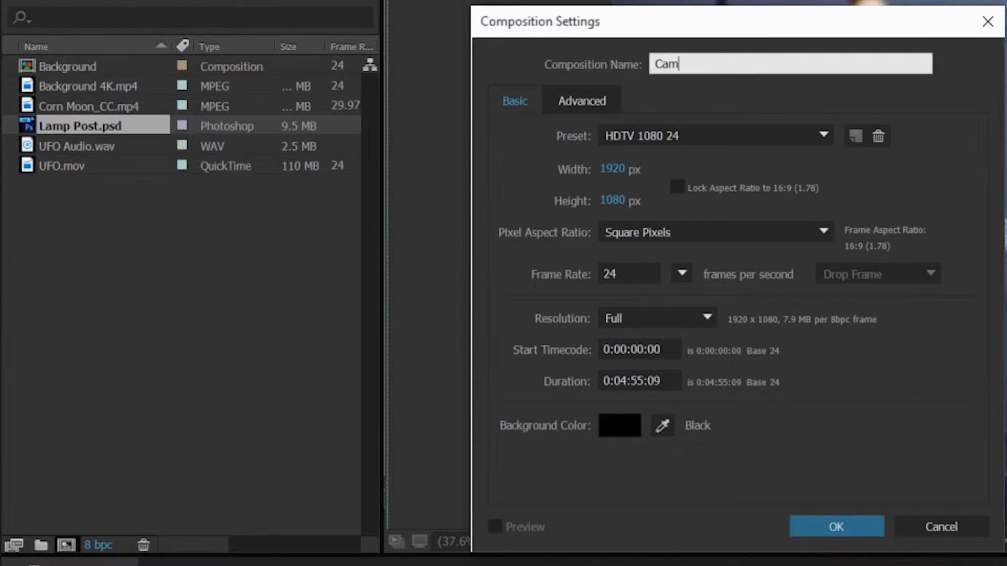
text(era Move)
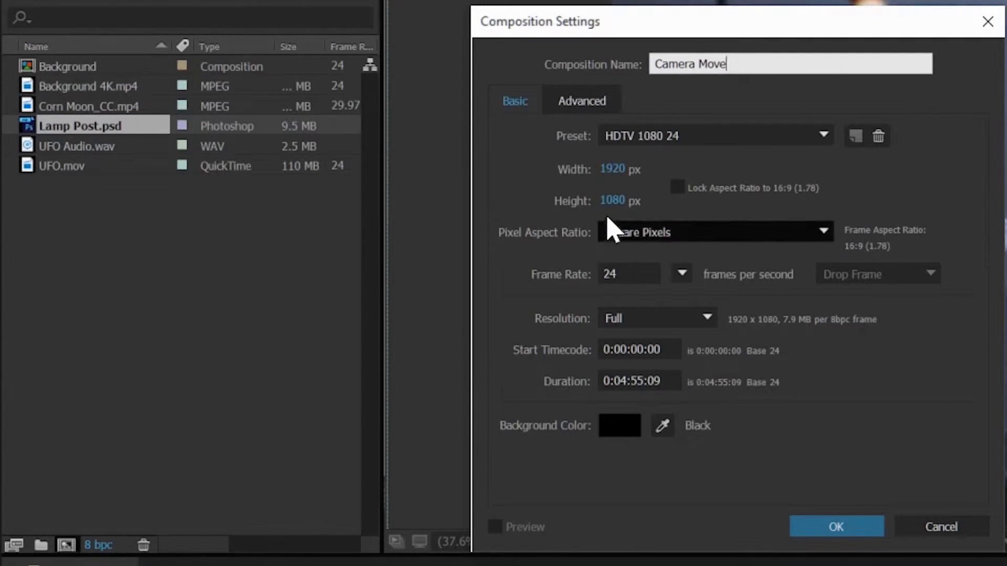
click(612, 168)
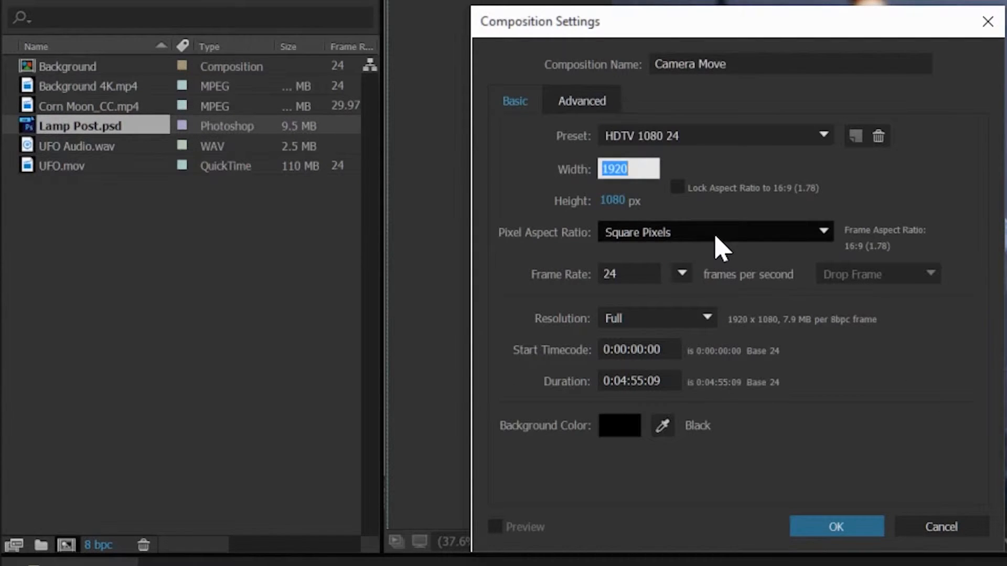
text(1280)
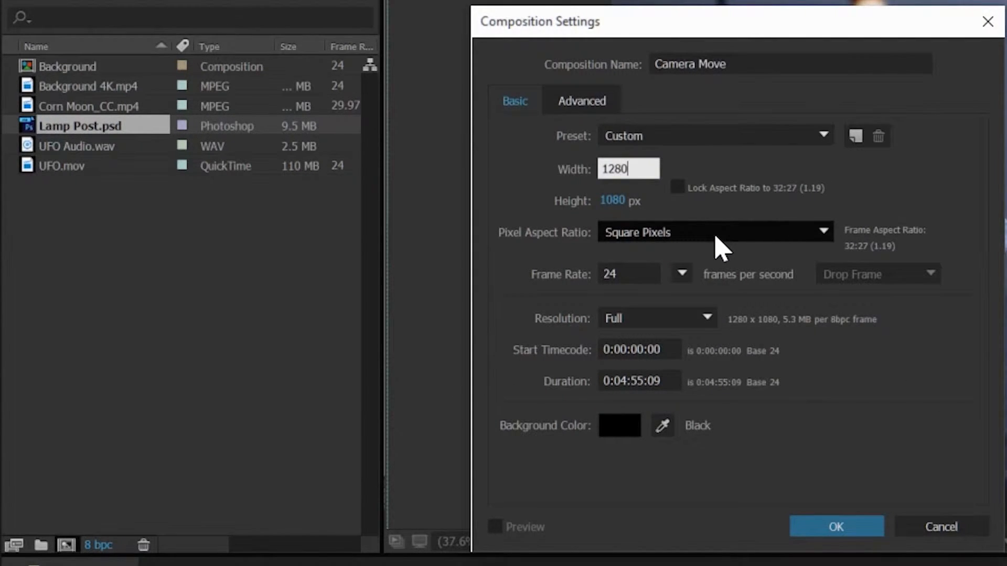
key(Tab)
text(720)
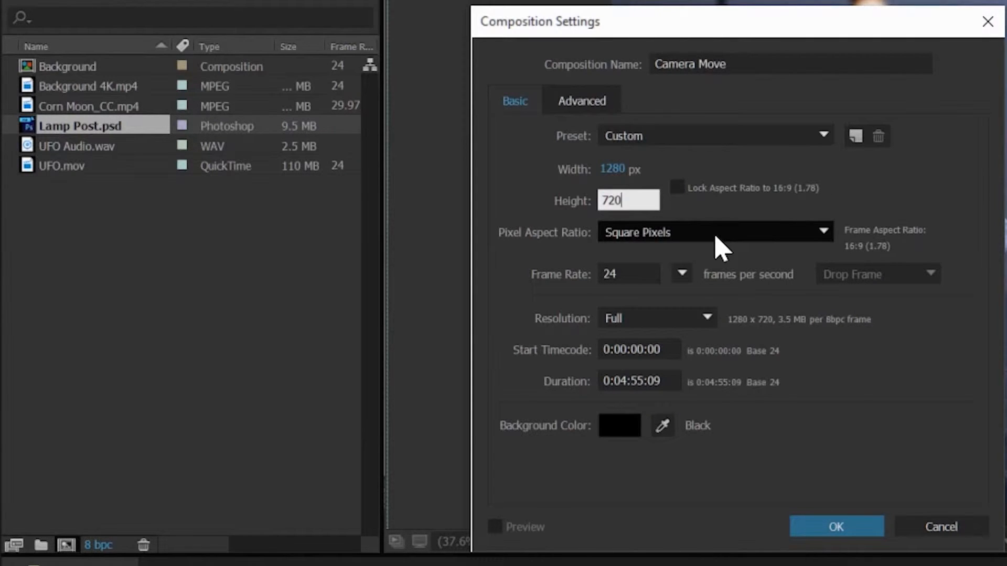
Step: Set the new composition's frame rate to 24 fps and its duration to 15:00, and create it
click(611, 273)
text(24)
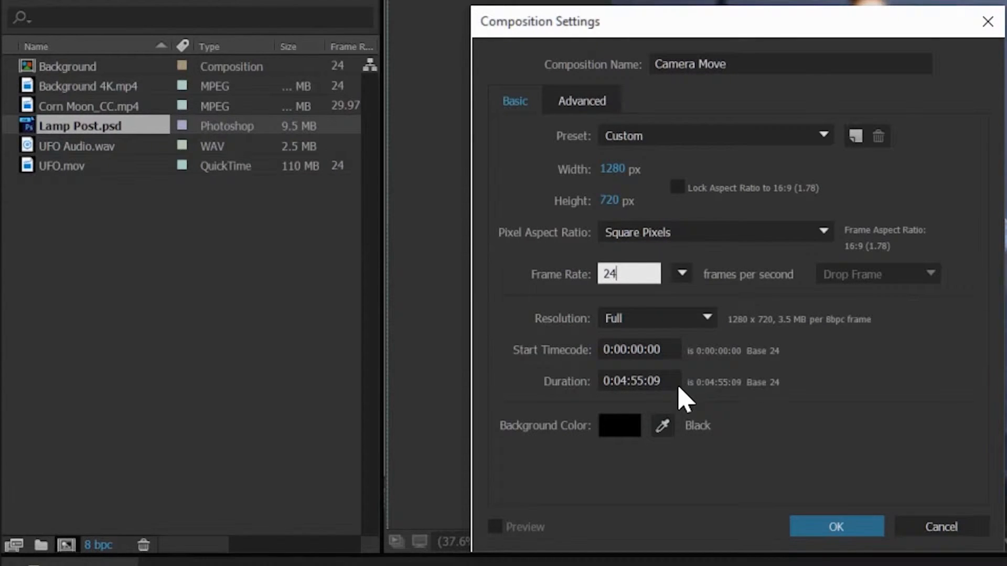
click(635, 381)
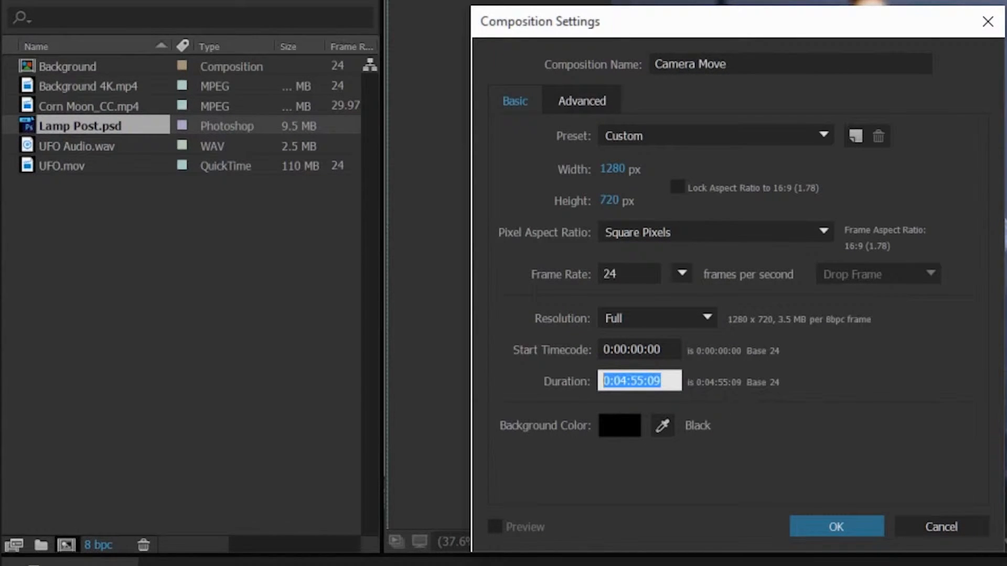
text(15:00)
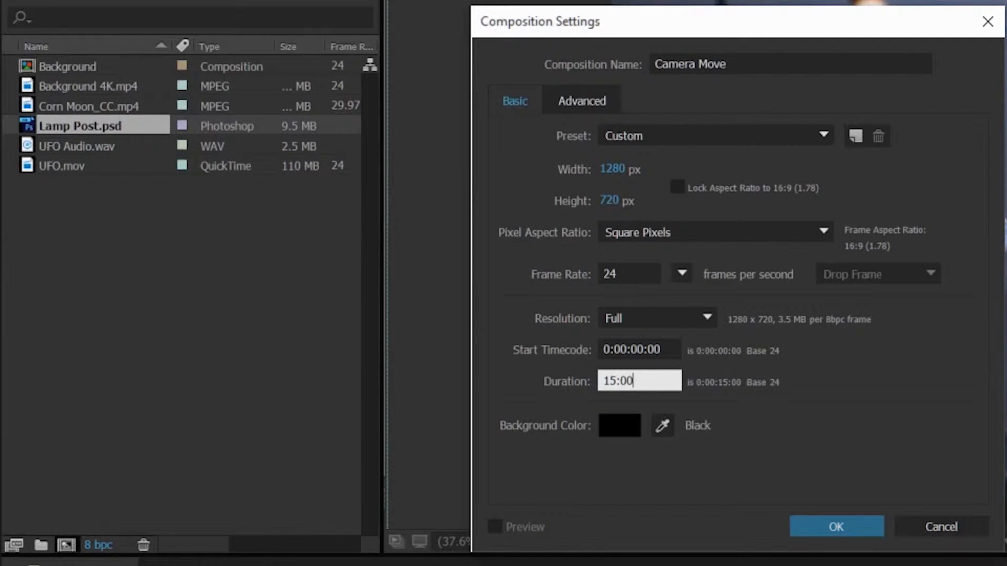
click(842, 530)
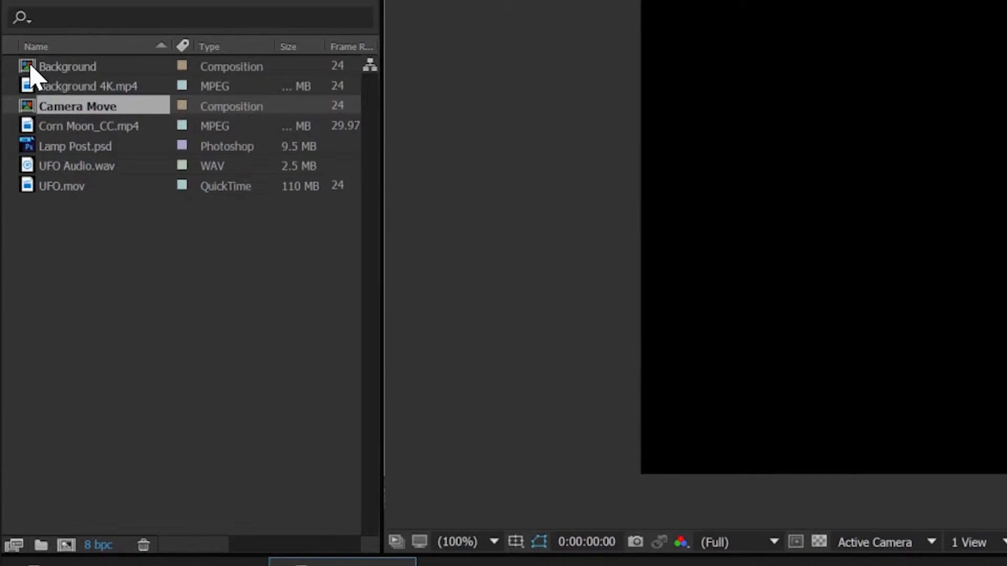
Step: Nest the Background composition in the Camera Move timeline and expand its Transform properties
drag(30, 74, 31, 105)
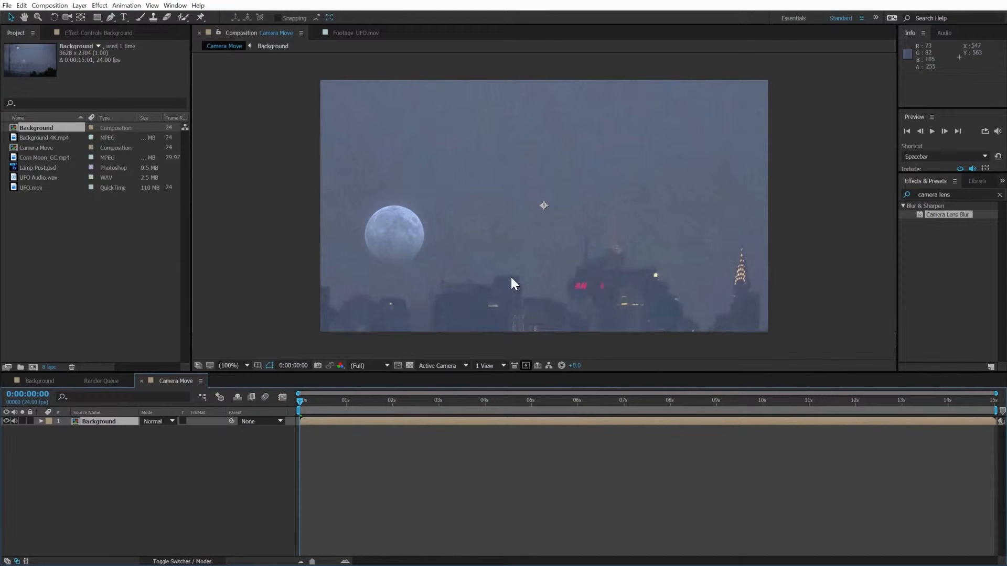
click(41, 421)
click(49, 430)
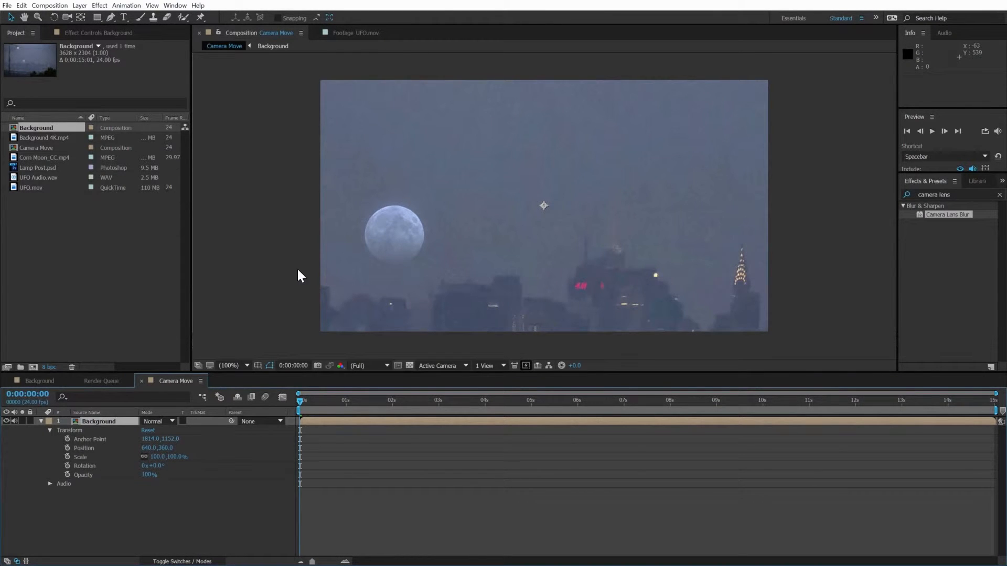
Step: Set the Background layer's Anchor Point to 1392, 1228 so the moon sits in the center of the frame
key(comma)
key(comma)
key(comma)
key(comma)
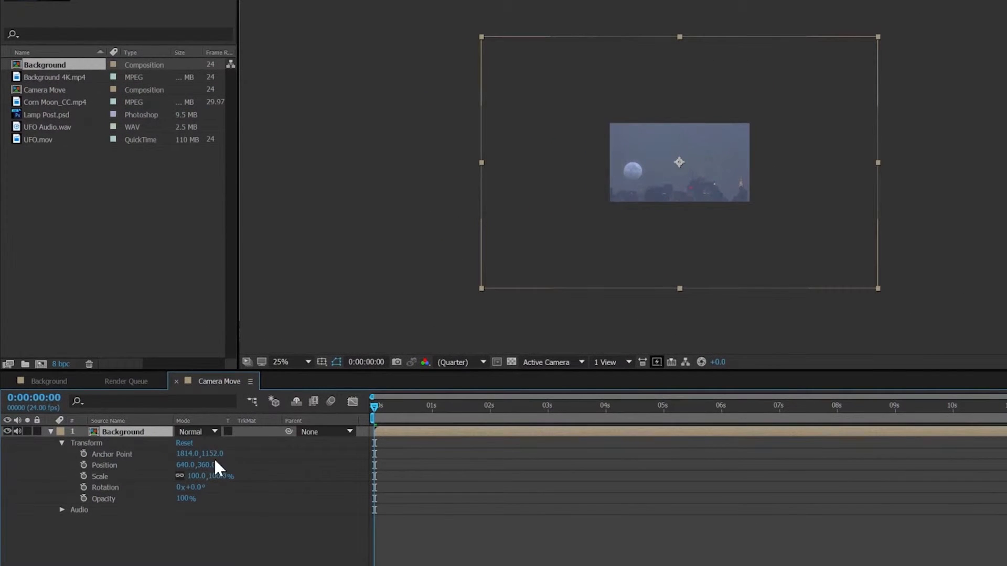
drag(186, 454, 57, 464)
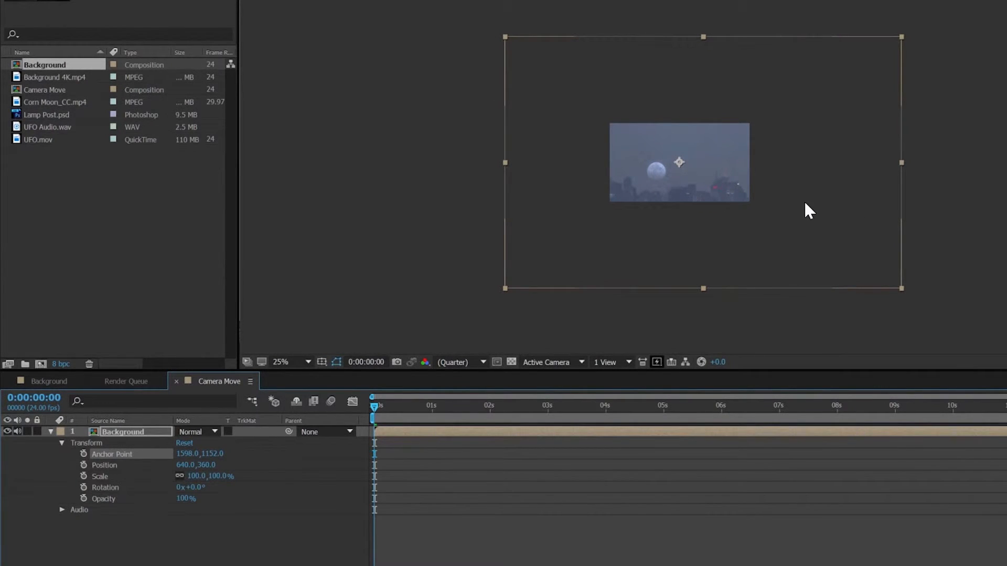
drag(190, 454, 100, 458)
drag(216, 454, 268, 452)
drag(185, 454, 149, 456)
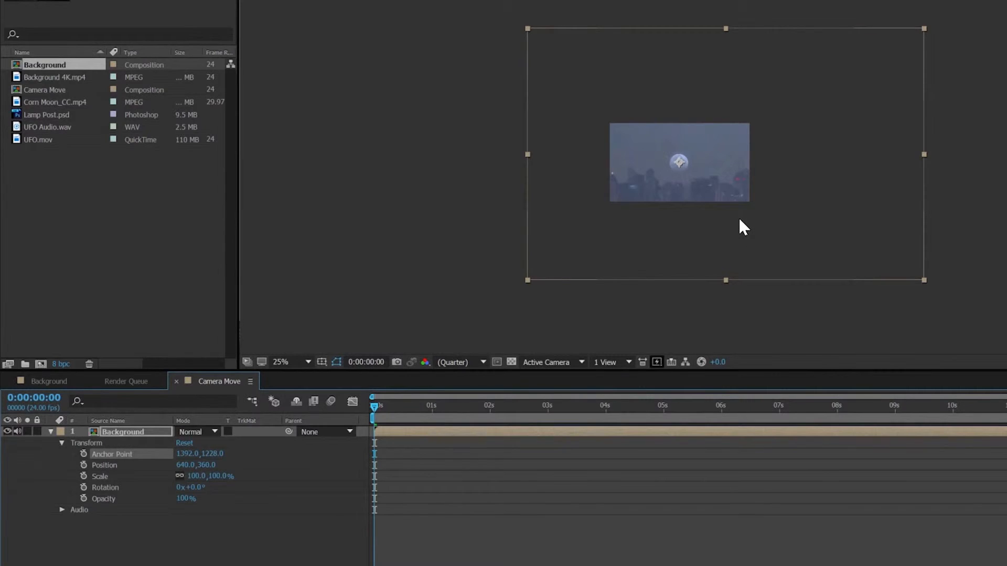
Step: Scale the Background layer to 153% and start keyframing its Scale and Anchor Point at 0:00:01:23
key(period)
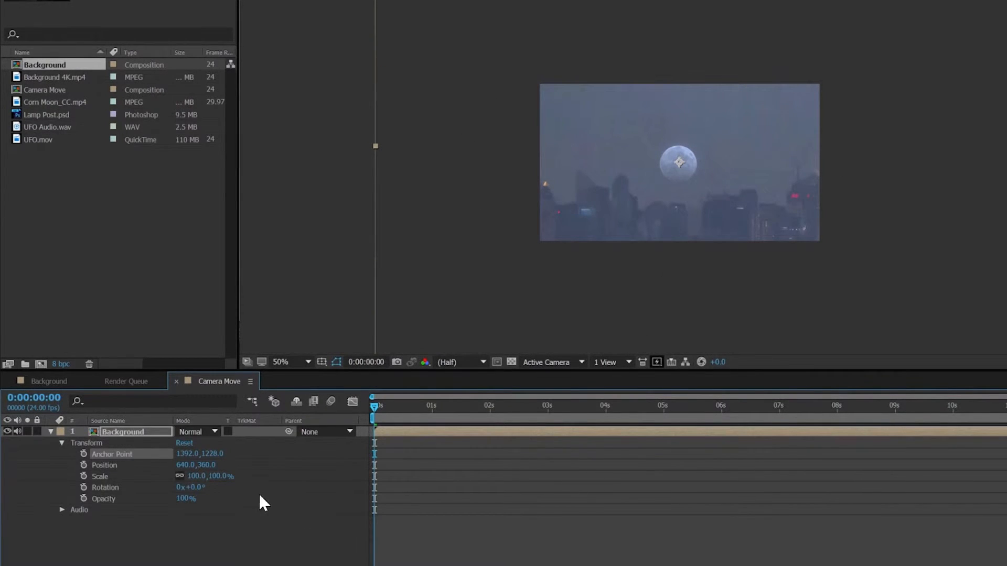
drag(195, 477, 251, 538)
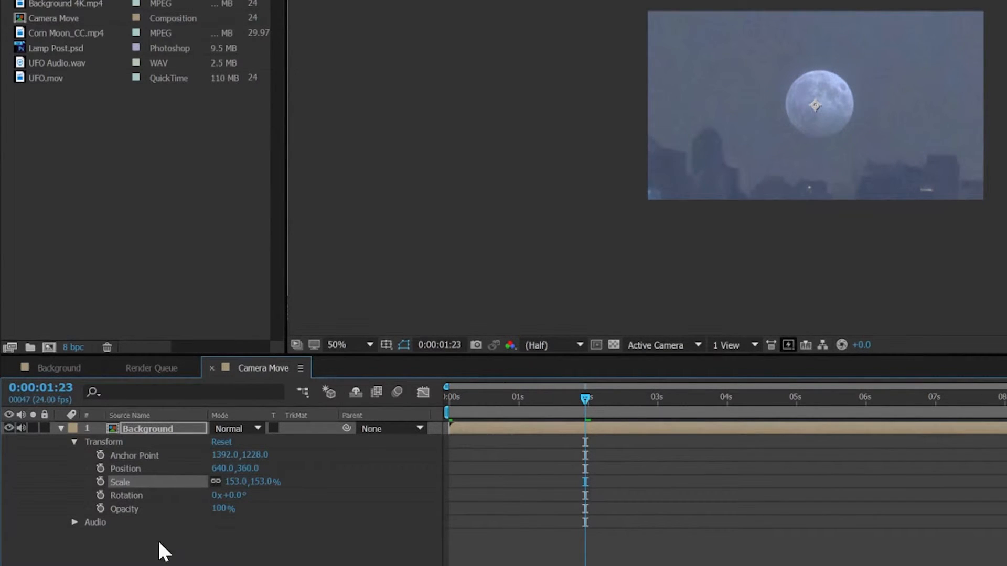
click(100, 482)
click(100, 454)
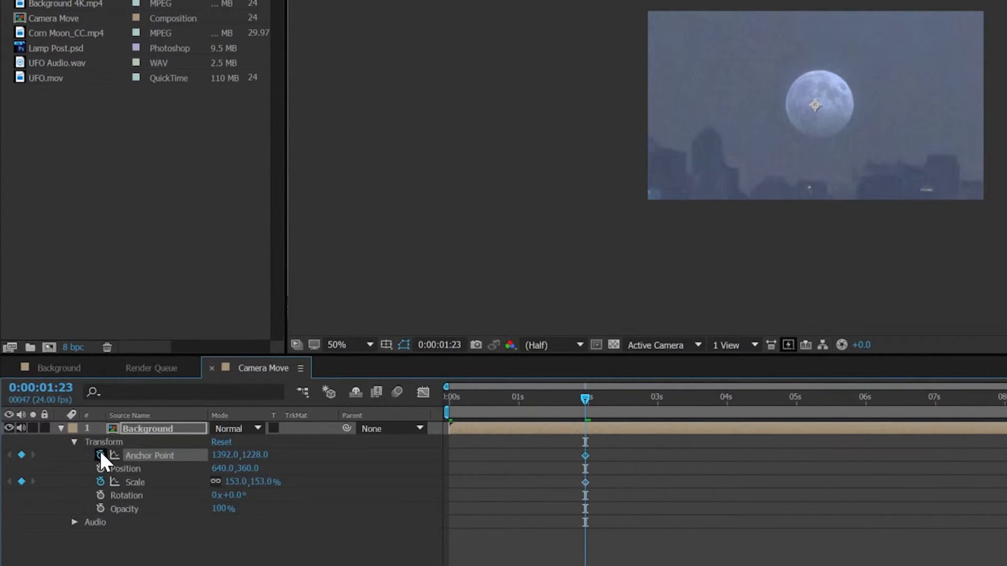
Step: At 0:00:02:22, keyframe the Background layer's Scale at 100% and its Anchor Point at 1837, 1228
drag(602, 399, 649, 406)
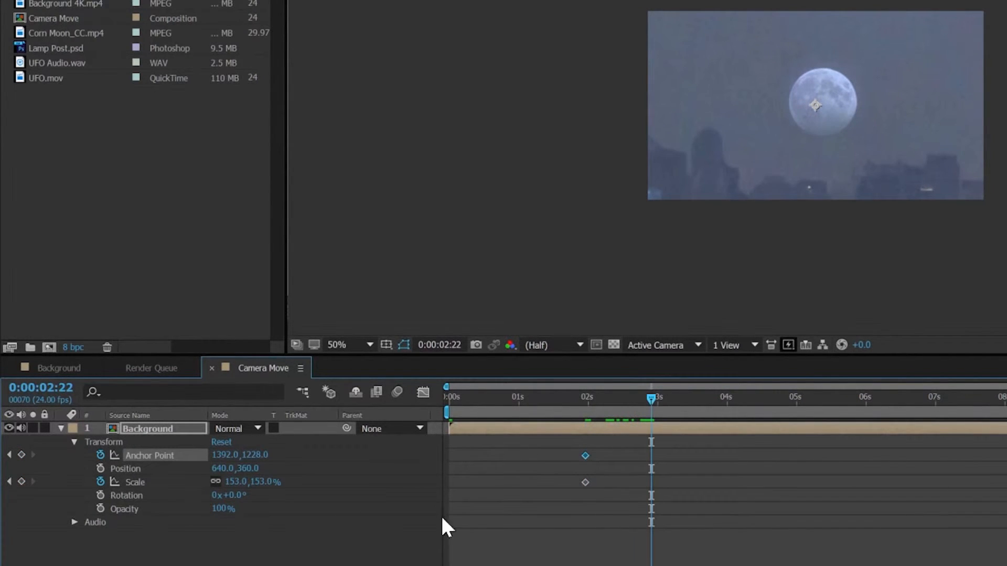
click(237, 482)
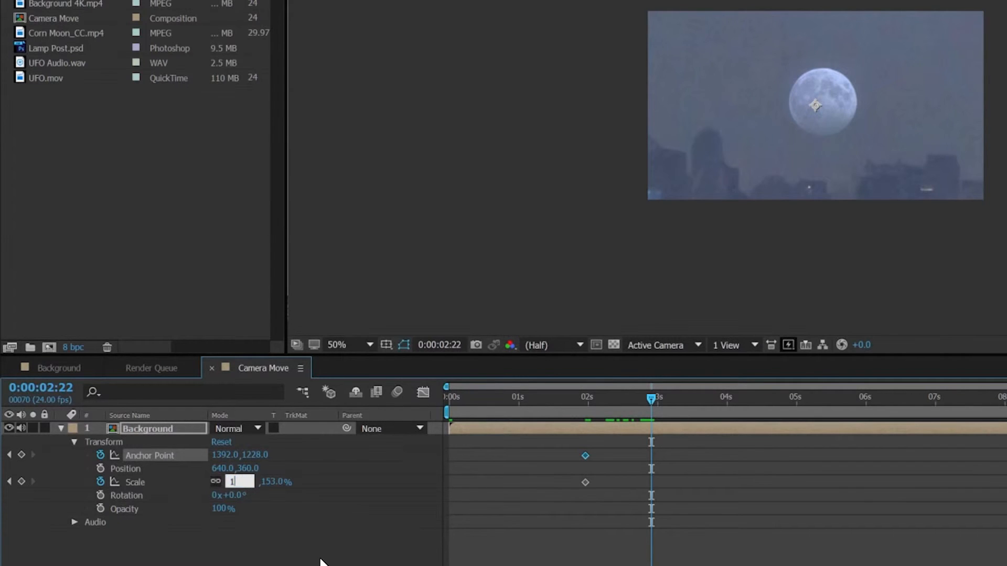
text(100)
key(Return)
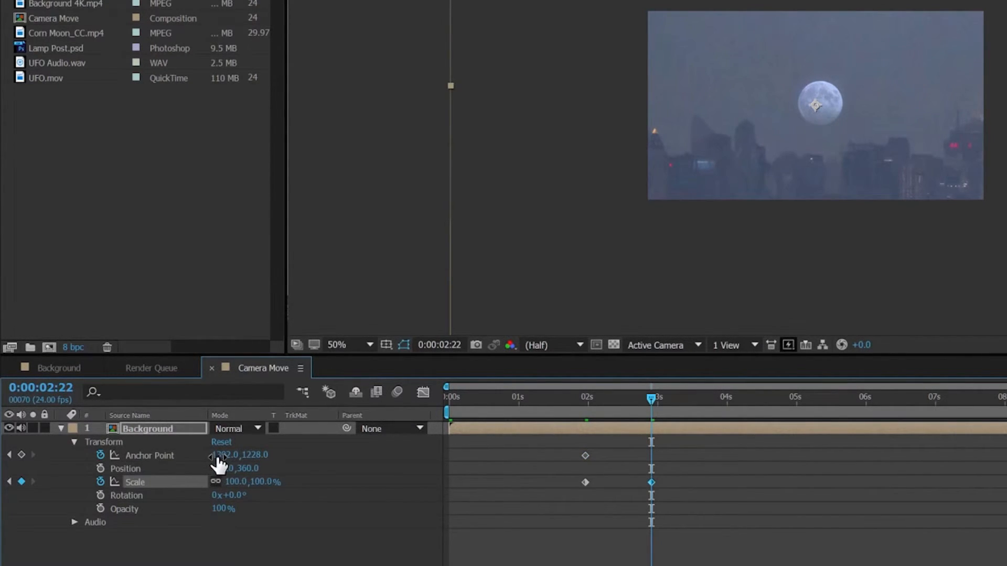
drag(225, 458, 584, 465)
Step: Add Anchor Point and Scale keyframes with the current values at 0:00:05:00 to hold the framing
drag(585, 396, 686, 397)
drag(746, 408, 795, 421)
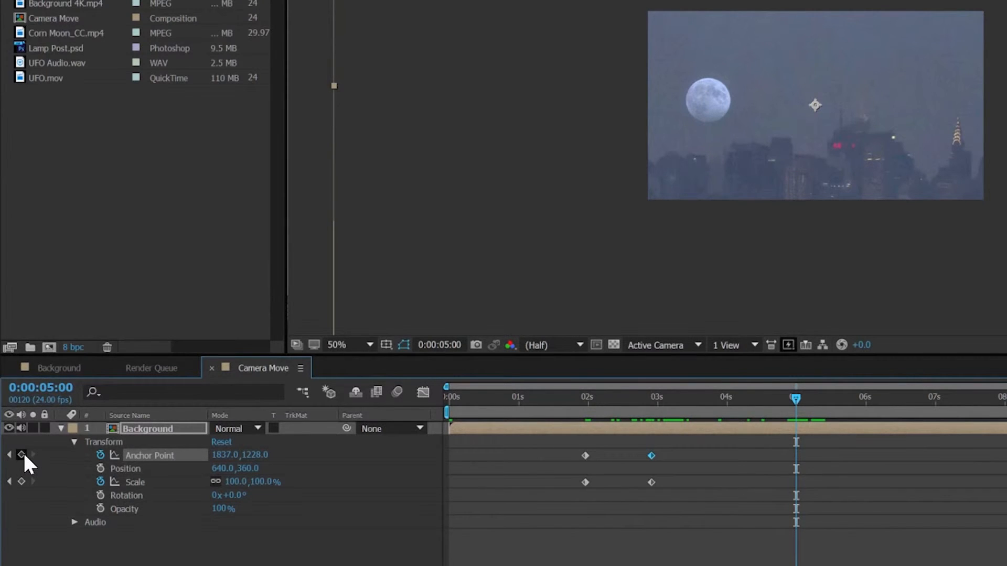
click(21, 481)
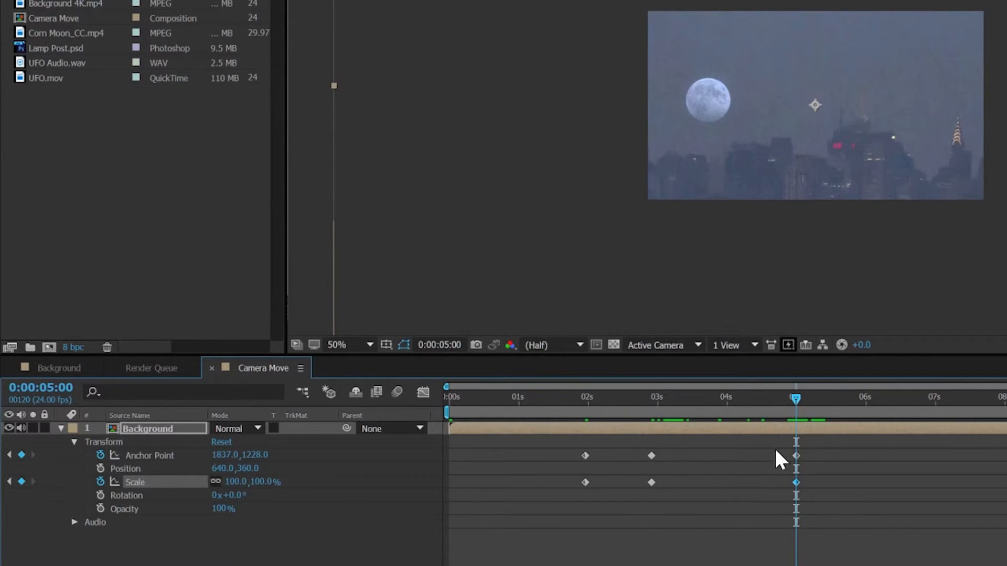
Step: Keyframe the Anchor Point at 742, 478 at 0:00:05:13 and at 1111, 1092 at 0:00:07:10
drag(784, 401, 834, 424)
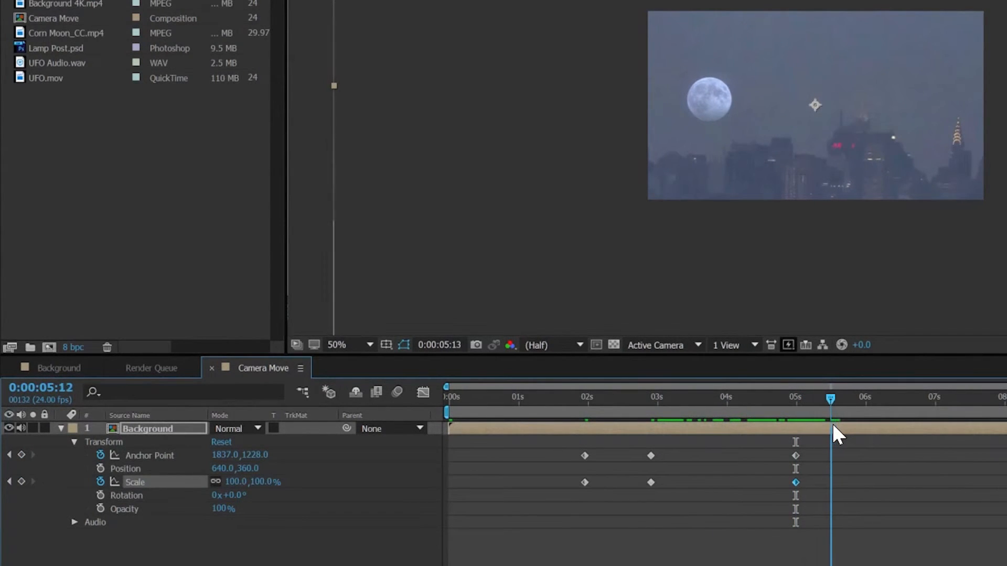
key(Page_Down)
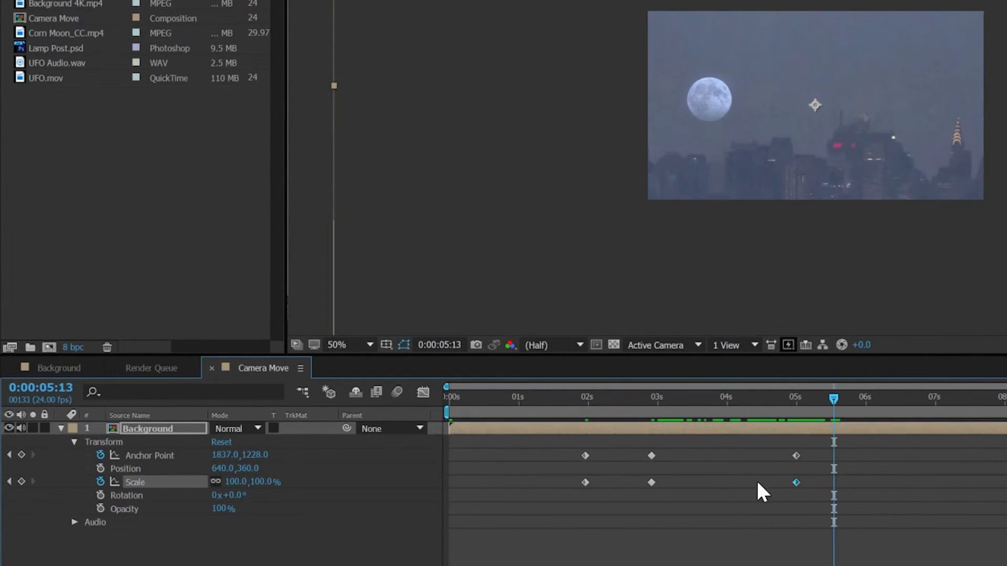
drag(221, 456, 153, 456)
drag(261, 458, 213, 456)
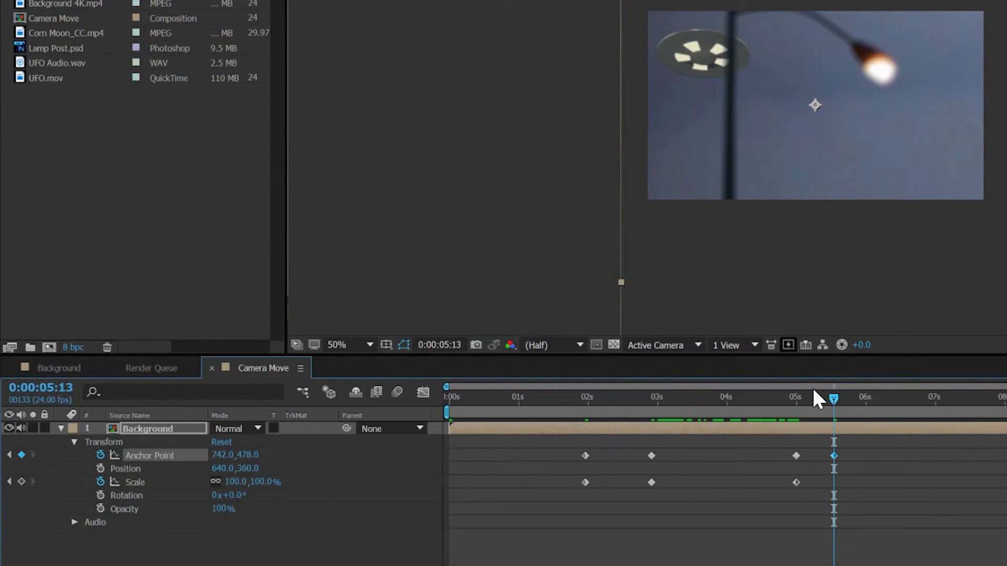
drag(834, 399, 964, 411)
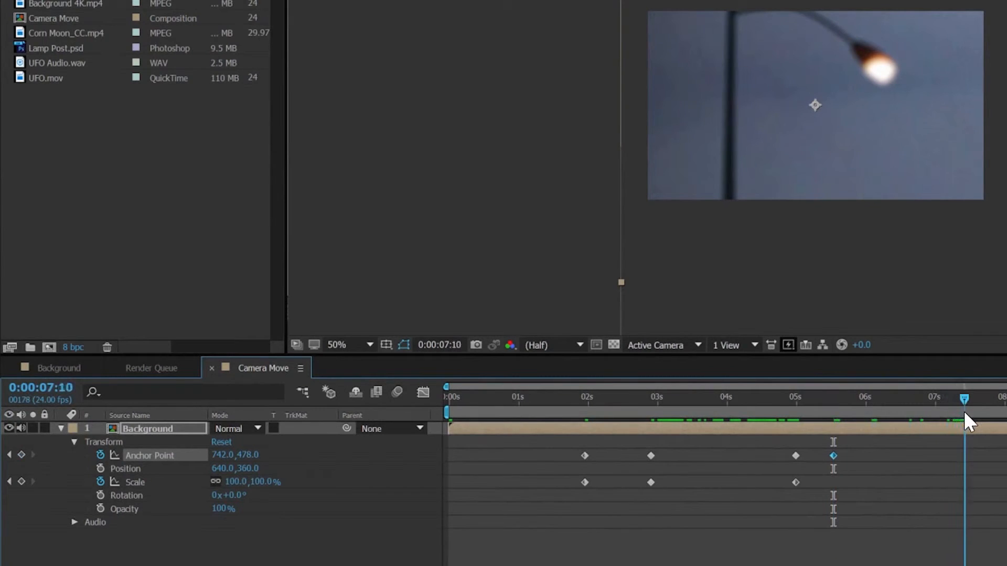
drag(231, 455, 799, 466)
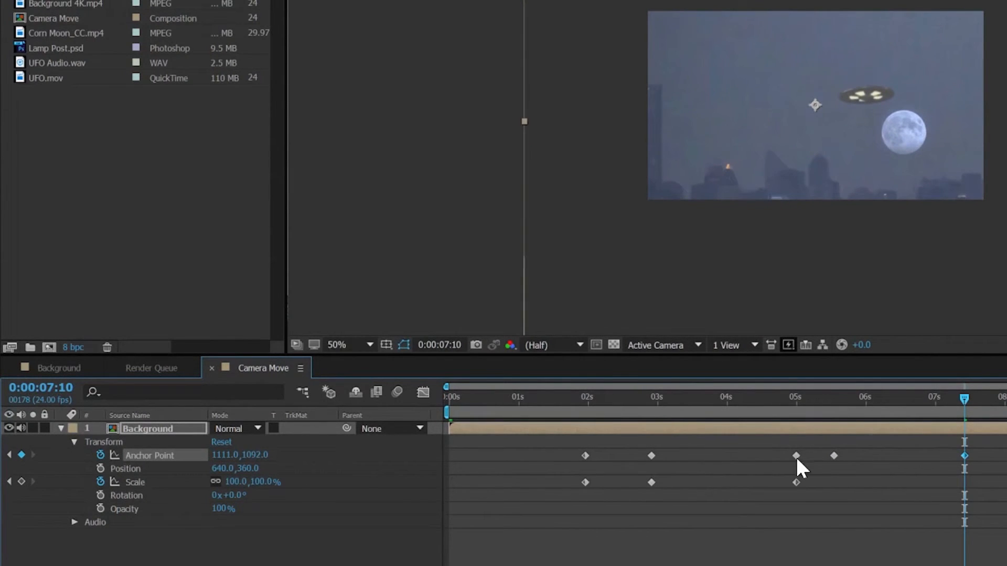
Step: Add further Anchor Point keyframes from 0:00:09:09 to follow the UFO, ending at 2201, 1378 near 0:00:13:06
key(space)
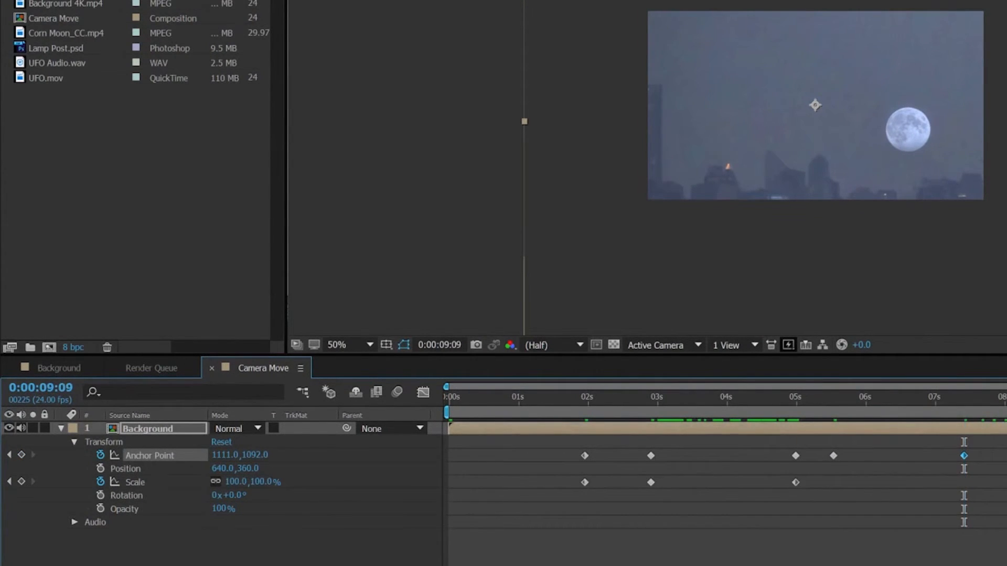
drag(224, 455, 463, 474)
drag(257, 465, 401, 460)
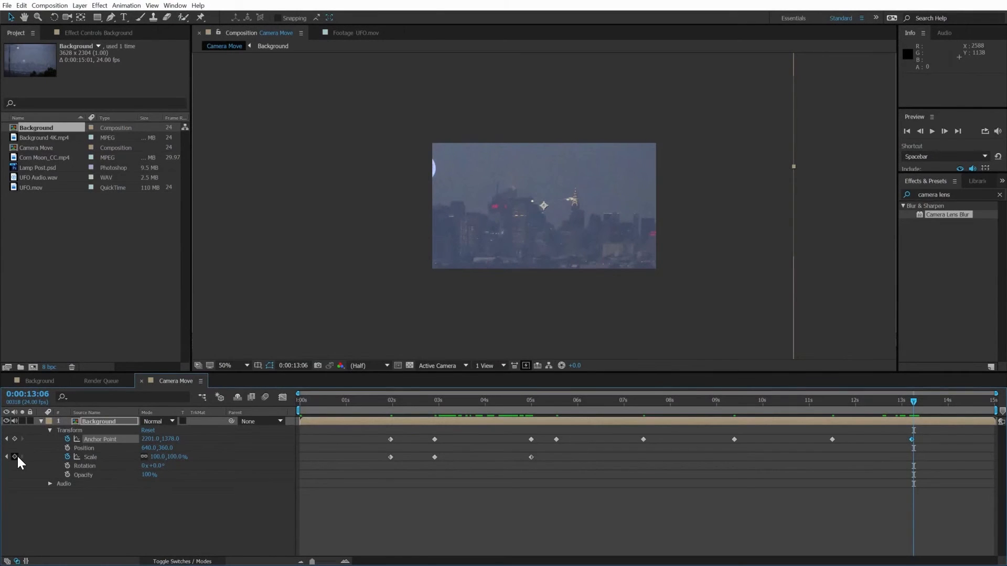
Step: Keyframe the Background layer's Scale at 100% at 0:00:13:06 and at 55% at 0:00:13:18
click(15, 457)
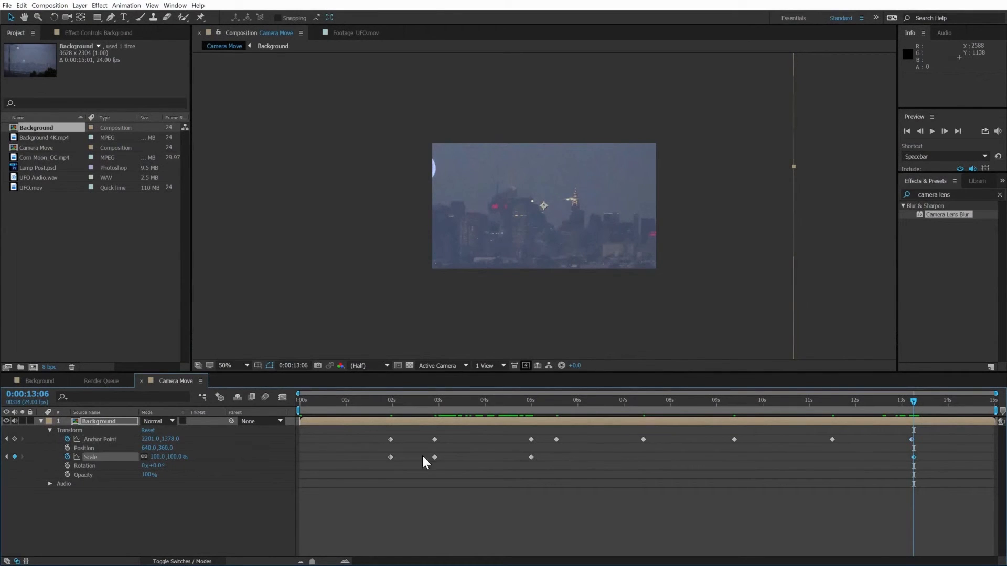
drag(913, 407, 937, 407)
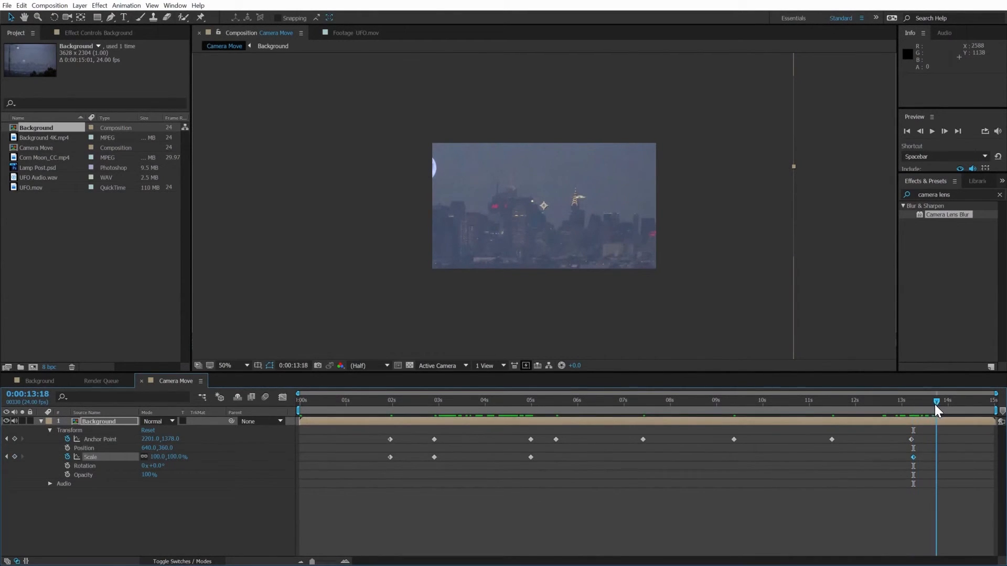
drag(164, 460, 136, 458)
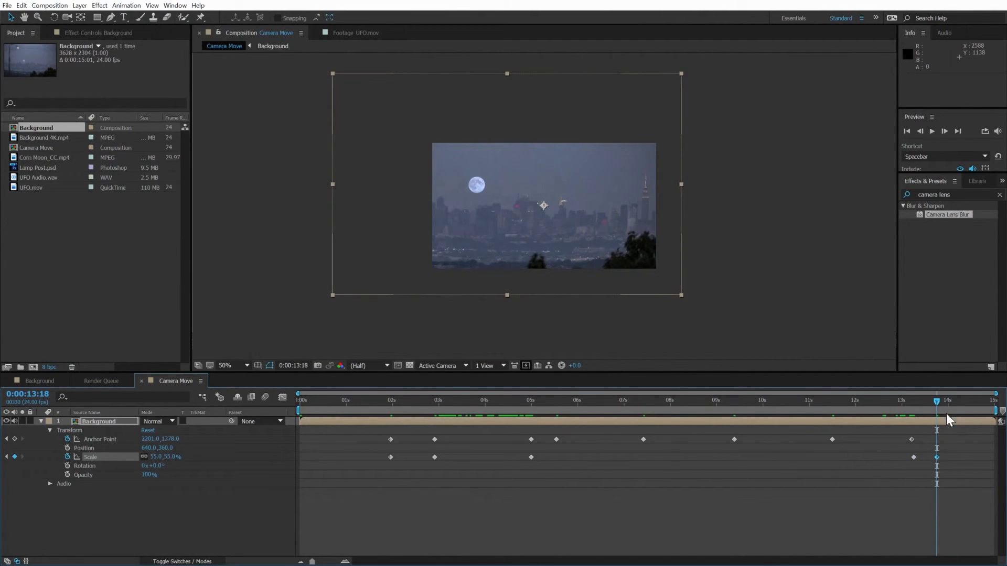
Step: At 0:00:14:04, keyframe a larger Scale and a higher Anchor Point X value to zoom back in
drag(937, 402, 956, 405)
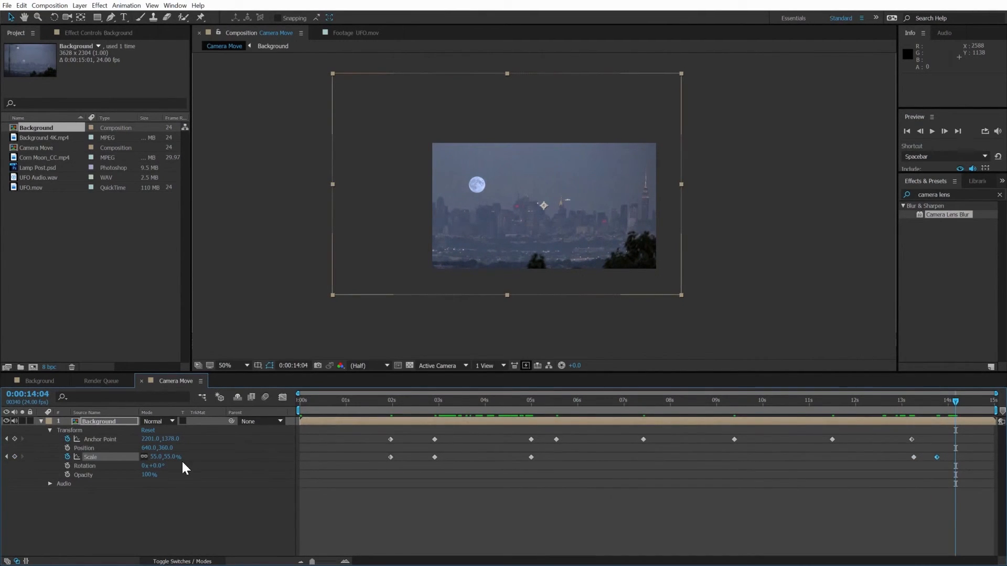
drag(154, 457, 211, 461)
drag(155, 440, 207, 440)
Step: Find the wiggle presets and apply Wiggle - position to the Background layer
drag(936, 404, 588, 424)
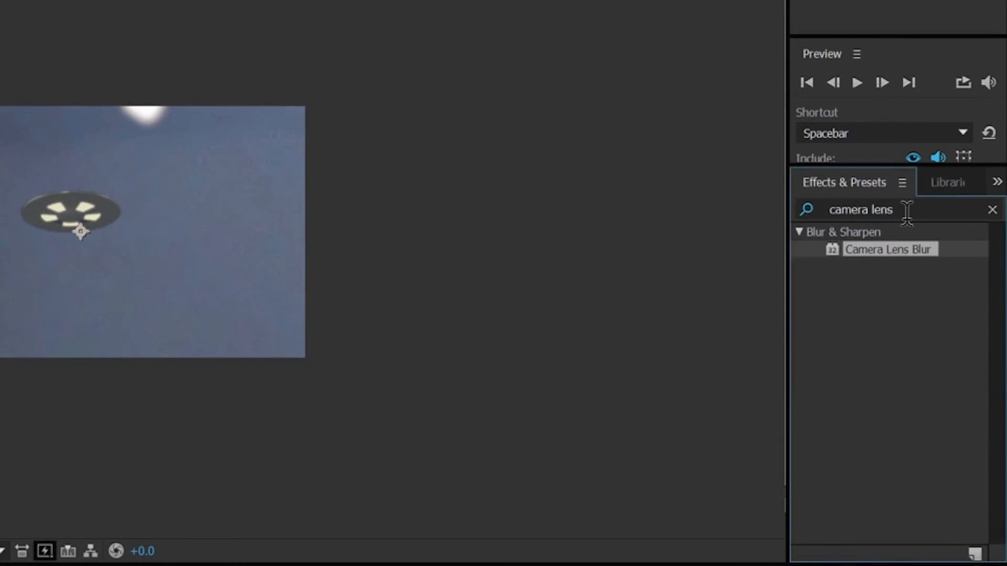
drag(906, 209, 755, 209)
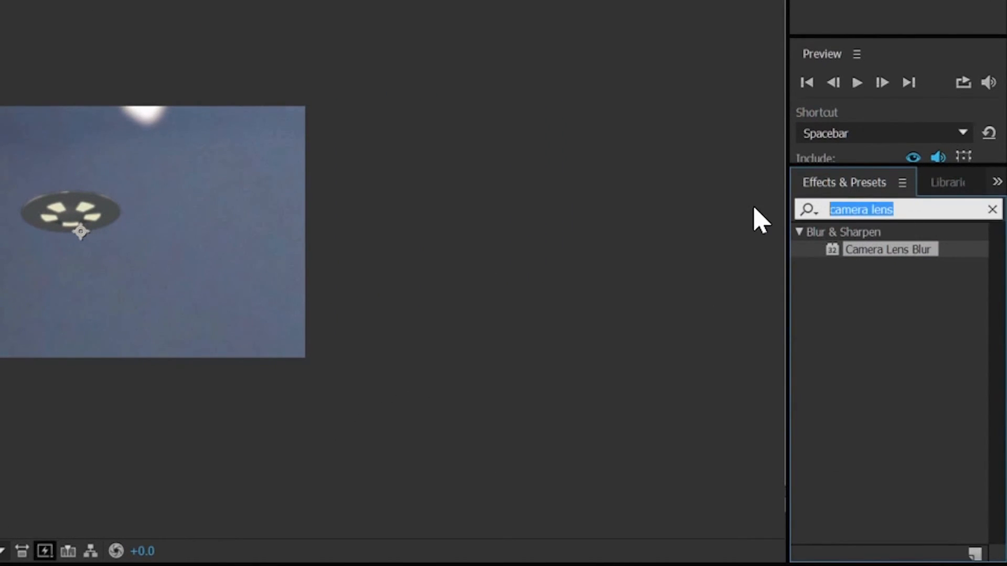
text(wiggle)
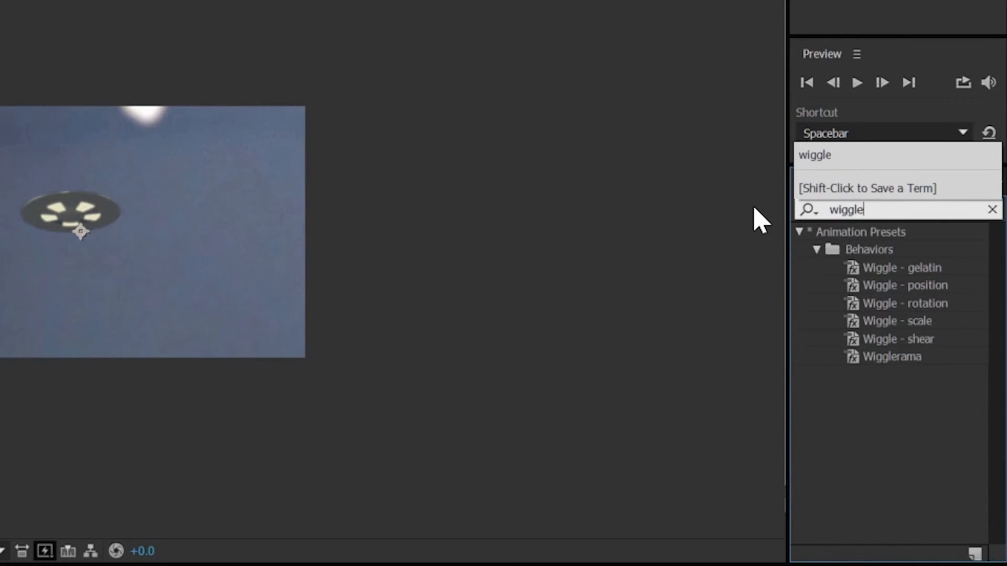
click(865, 286)
drag(904, 285, 441, 438)
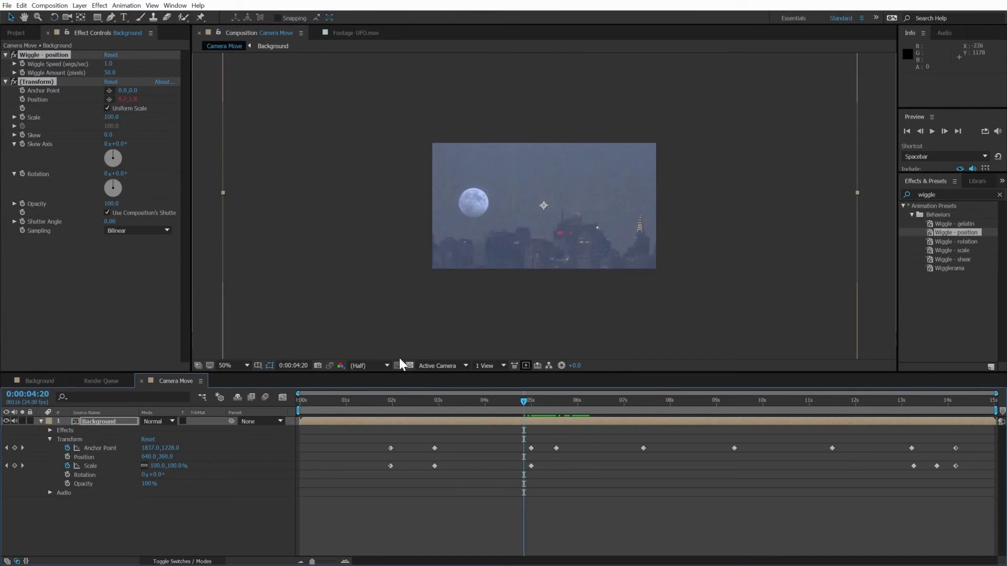
Step: Animate the Wiggle Amount with keyframes, setting it to 10 pixels at 0:00:05:00
drag(448, 400, 532, 408)
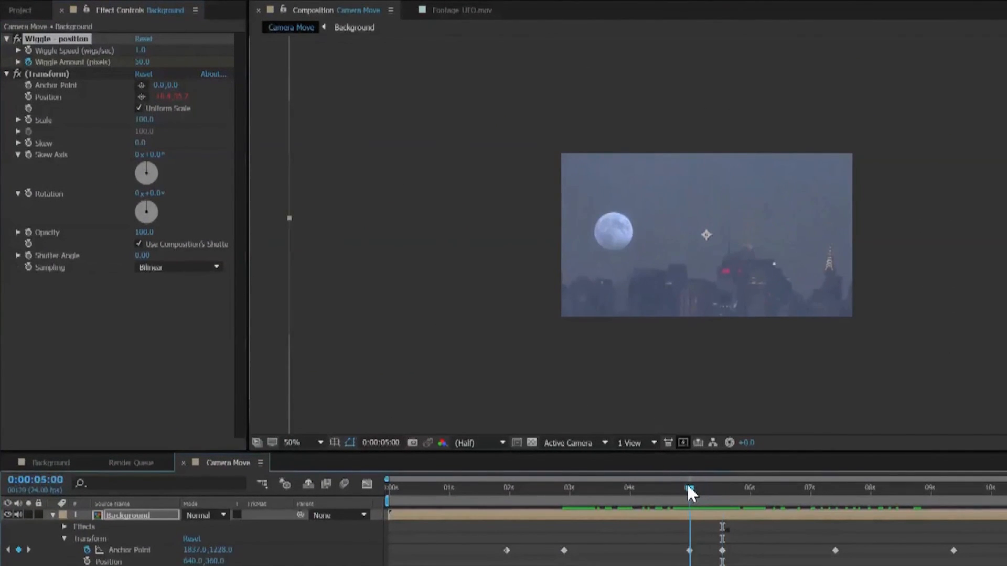
click(142, 61)
text(10)
key(Return)
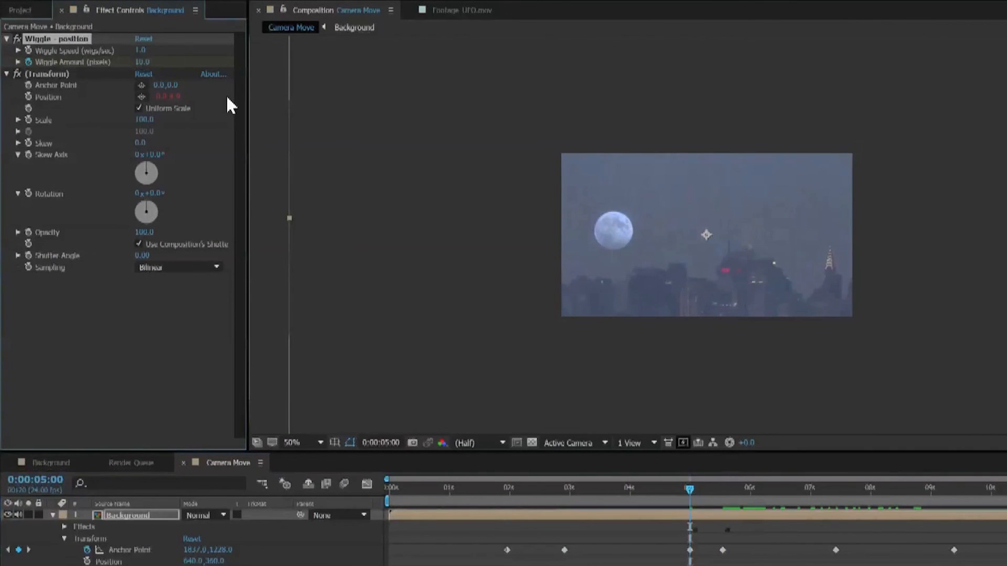